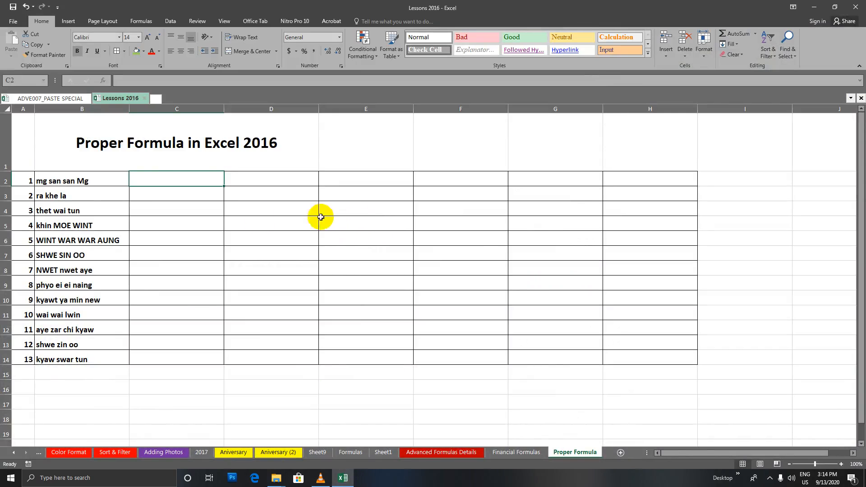
Review the 13 names in column B by selecting B2 and the full B2:B14 range
left_click(76, 182)
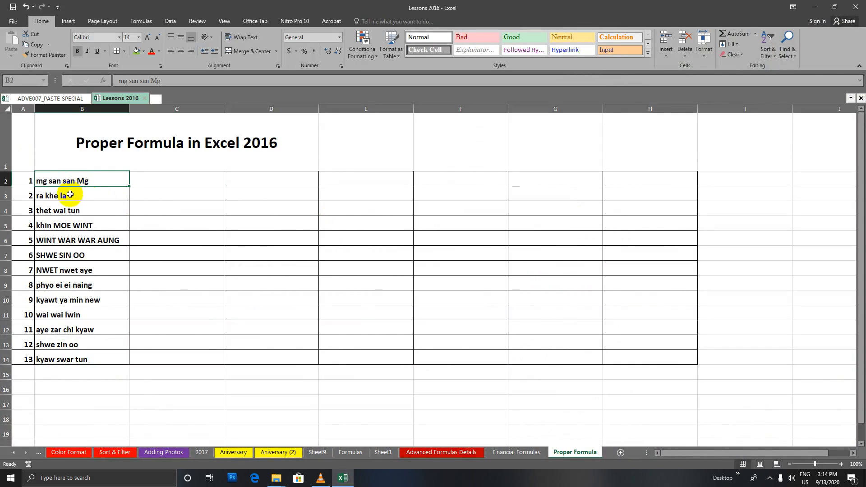
left_click_drag(83, 181, 87, 356)
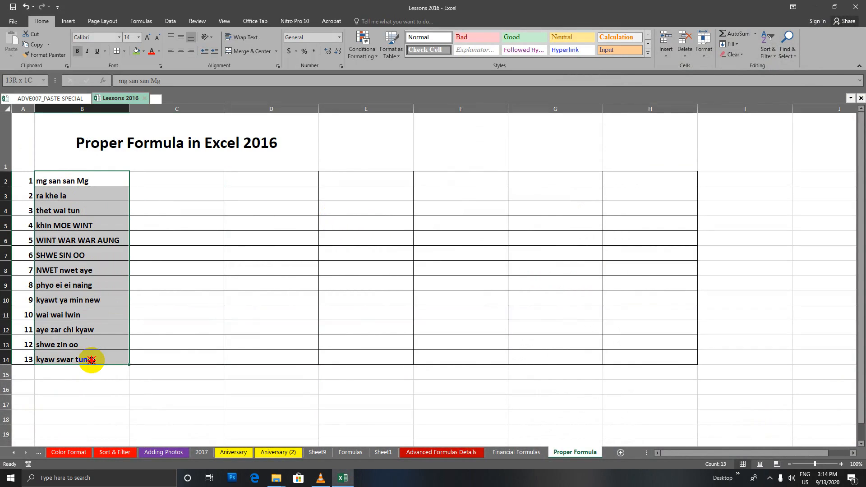
left_click(88, 359)
left_click_drag(99, 173, 93, 361)
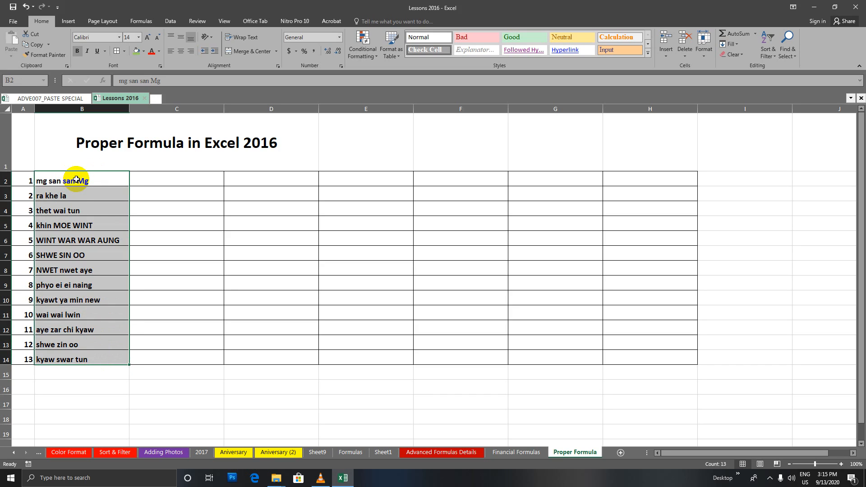
left_click(76, 180)
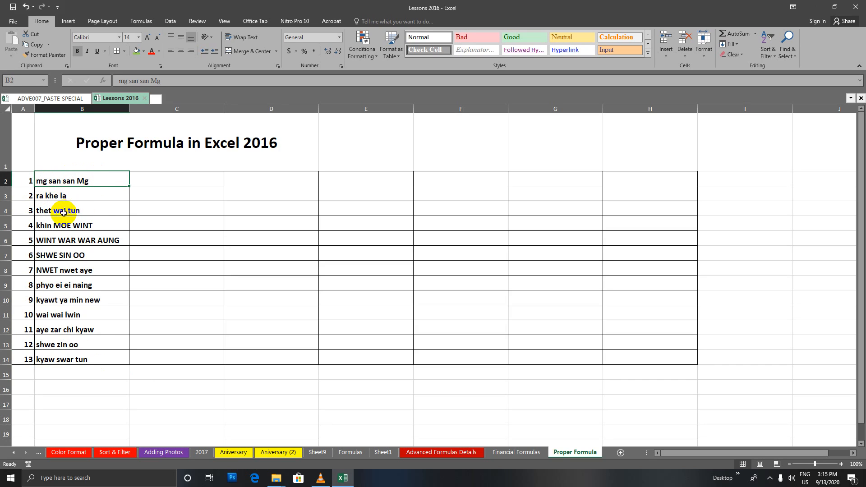
left_click_drag(63, 180, 70, 359)
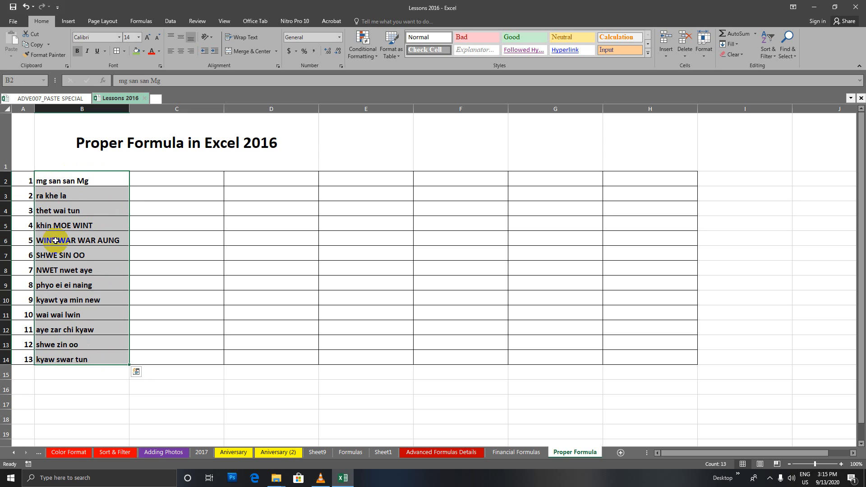
left_click(41, 183)
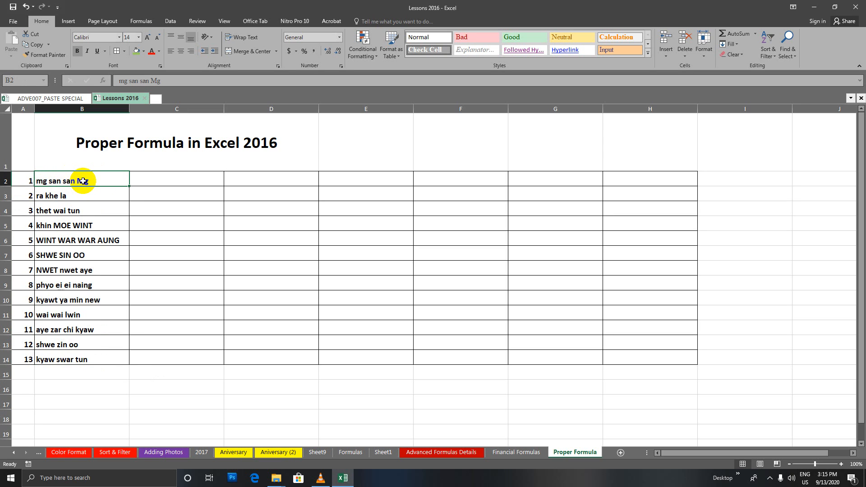
left_click(48, 225)
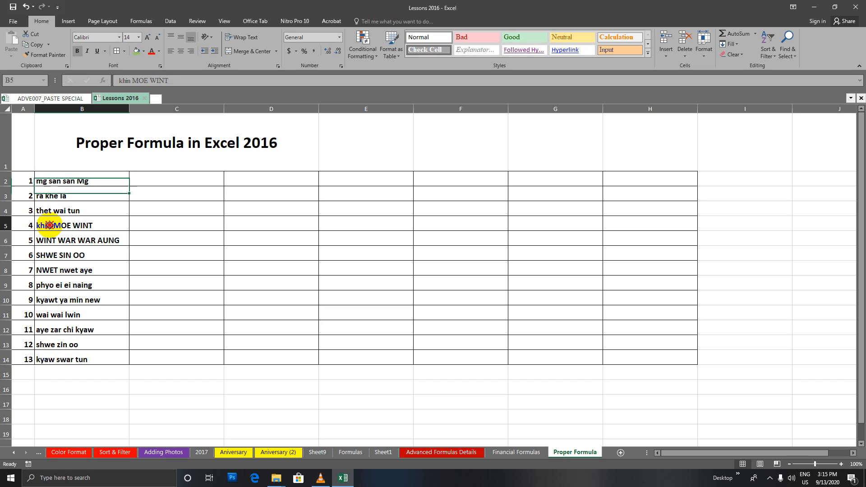
double_click(50, 225)
double_click(46, 225)
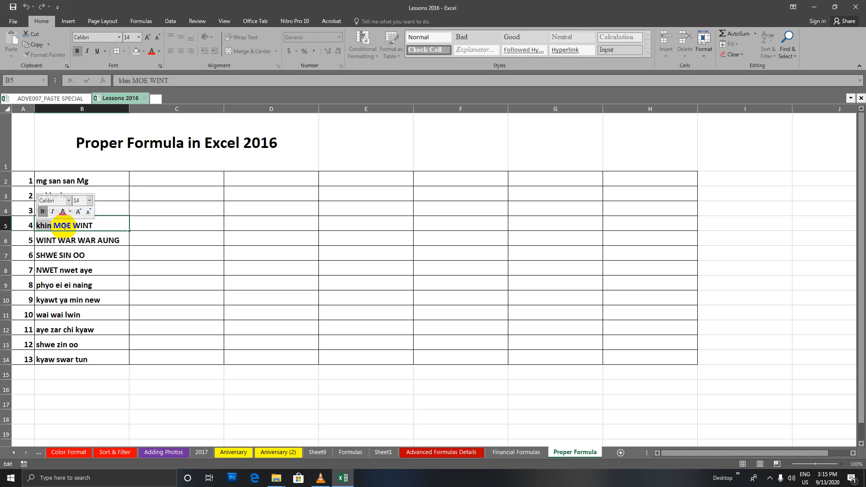
left_click_drag(55, 226, 92, 225)
left_click(45, 240)
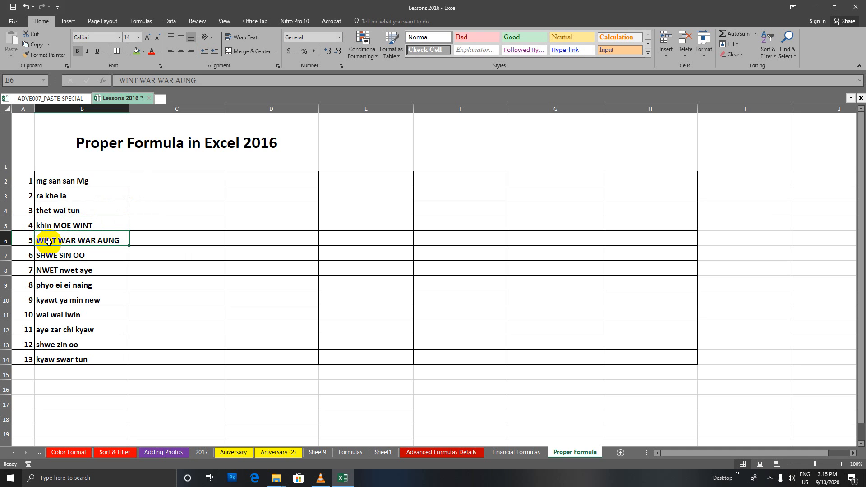
left_click(58, 256)
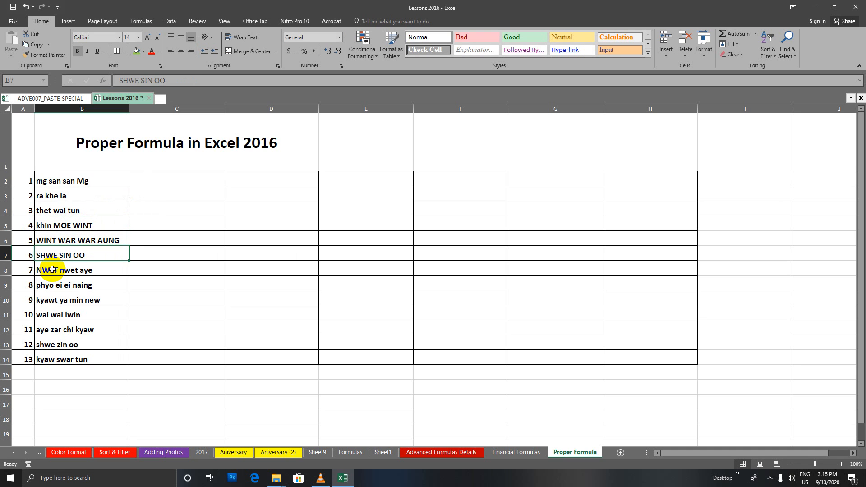
left_click(57, 270)
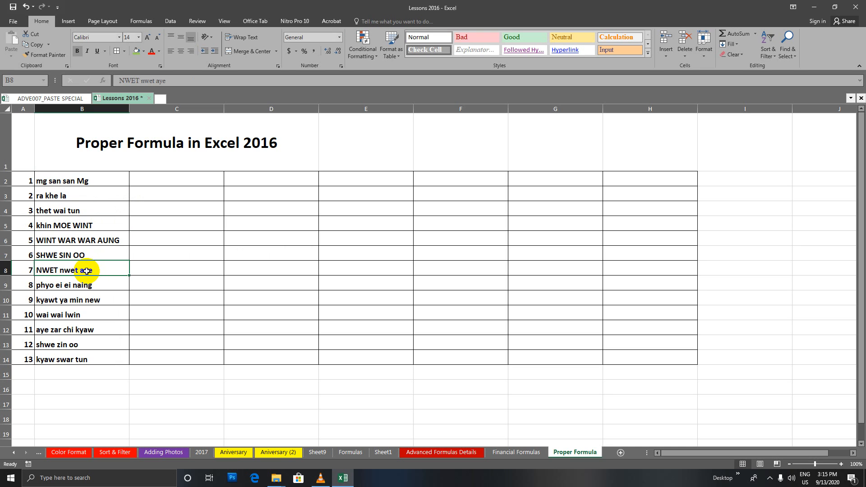
left_click_drag(86, 182, 90, 360)
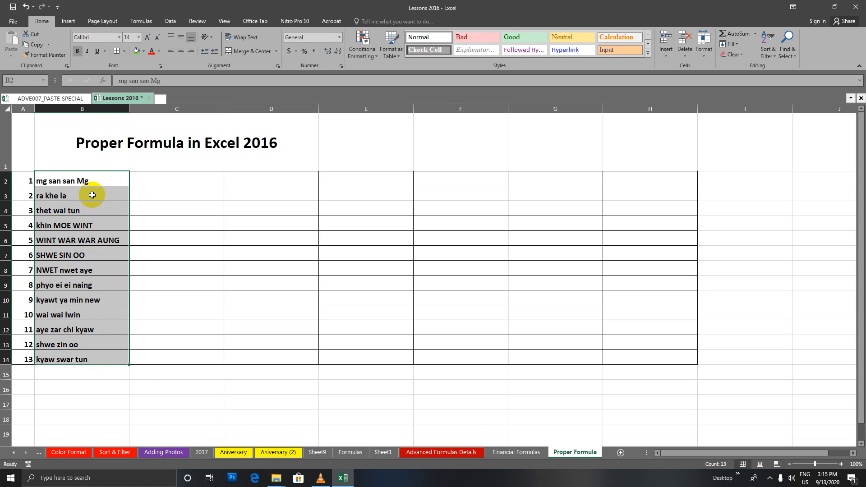
left_click(141, 180)
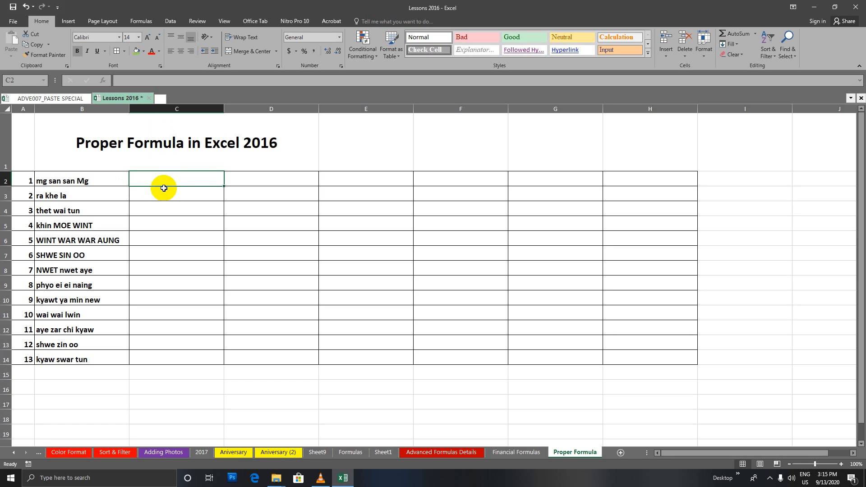
left_click_drag(167, 177, 172, 349)
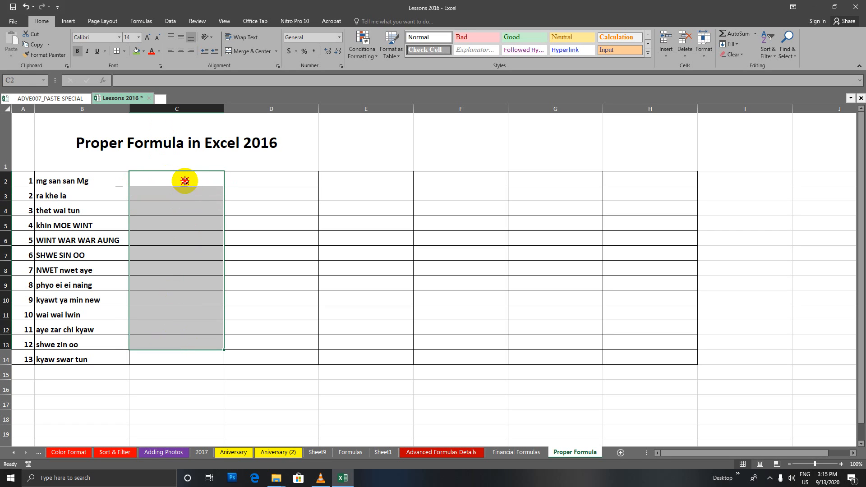
left_click(184, 179)
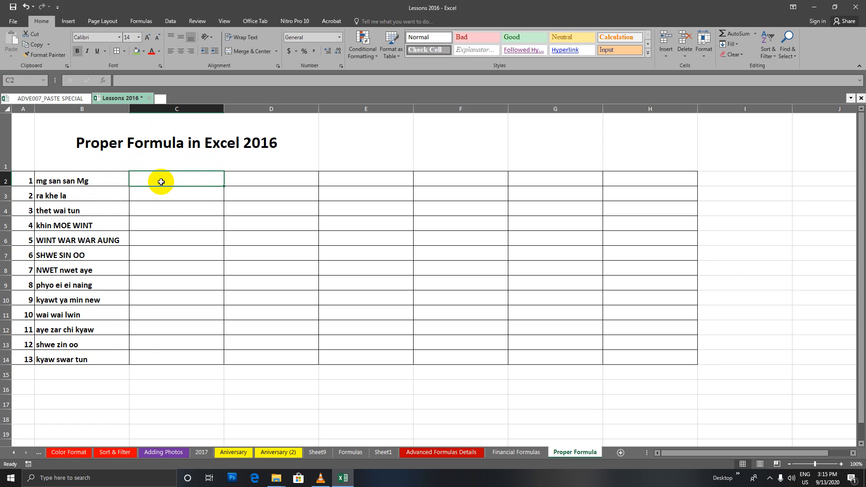
type("=")
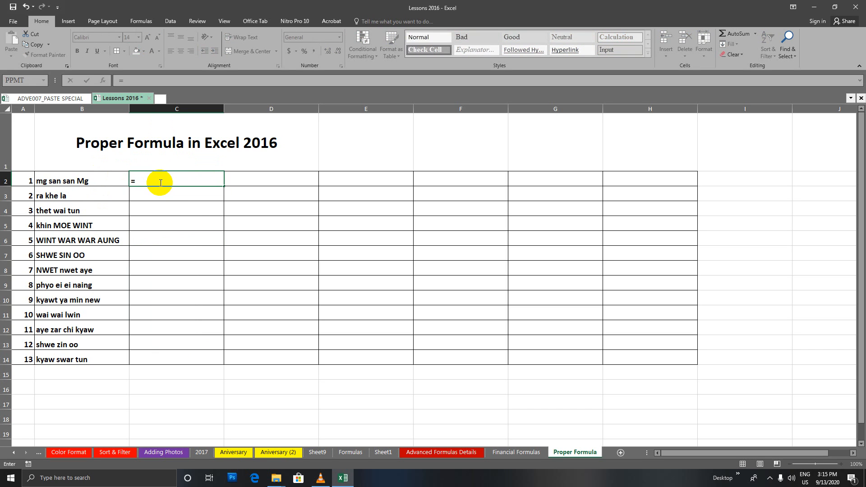
type("pr")
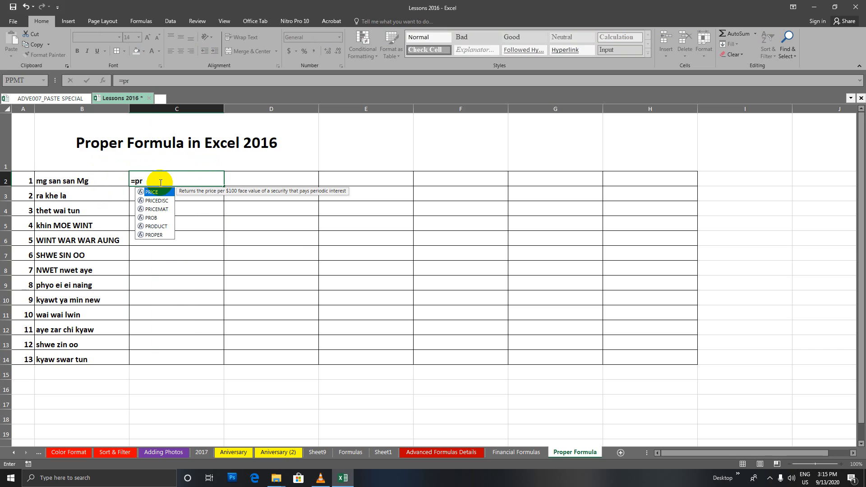
type("oper")
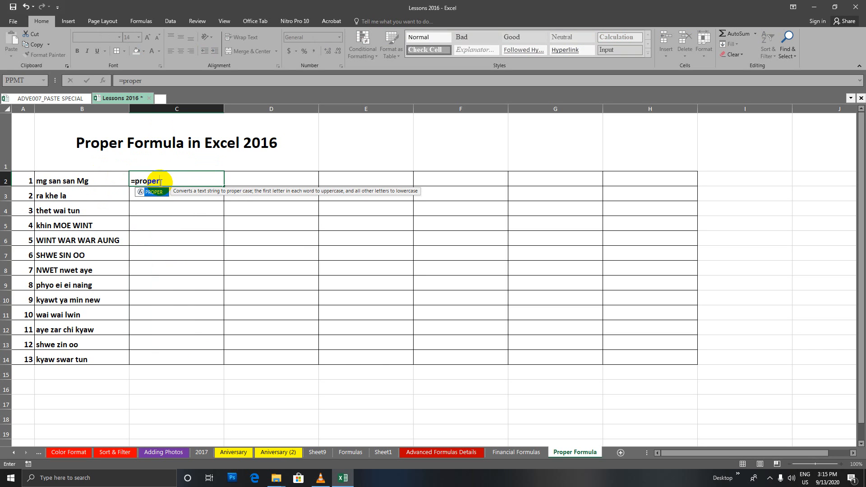
type("(")
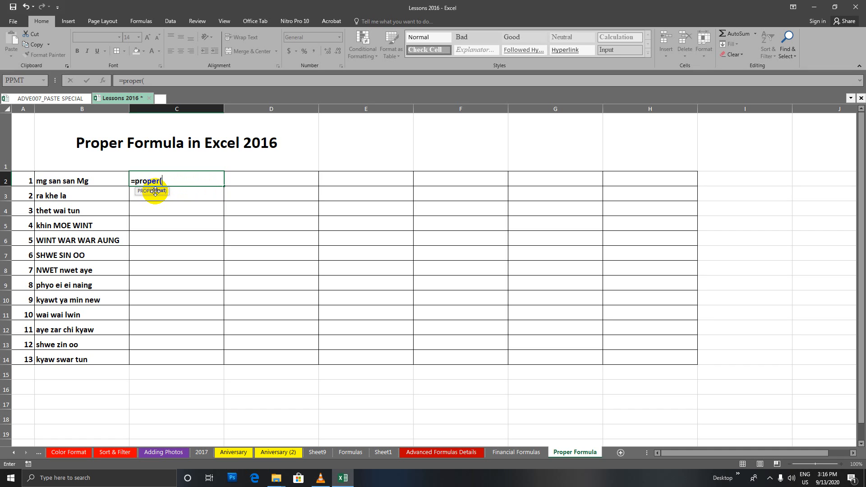
left_click(57, 180)
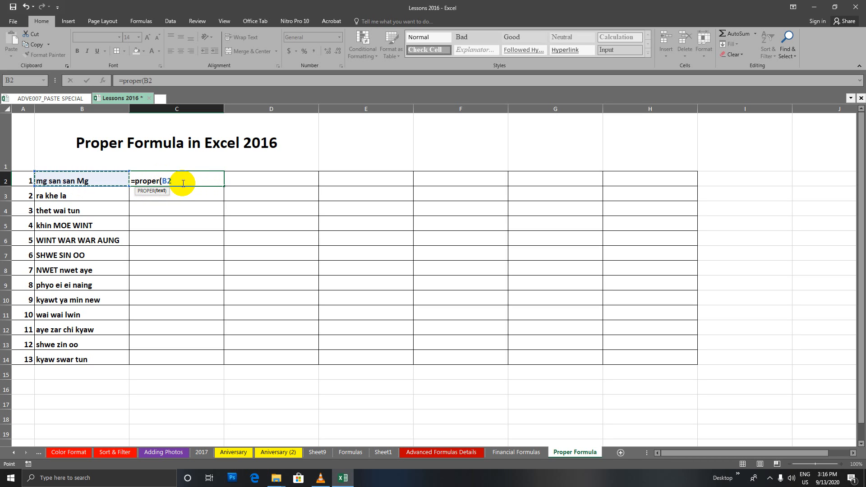
key("Return")
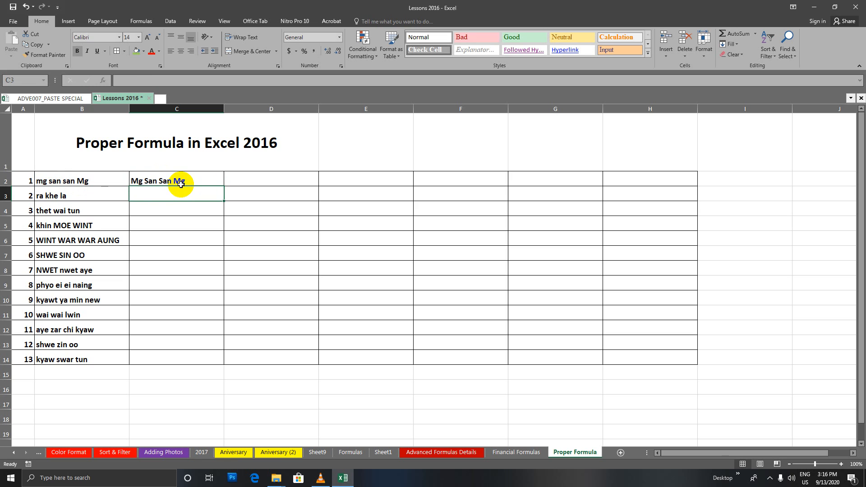
Check the C2 formula, then fill =PROPER(B2) down through C14
left_click(96, 182)
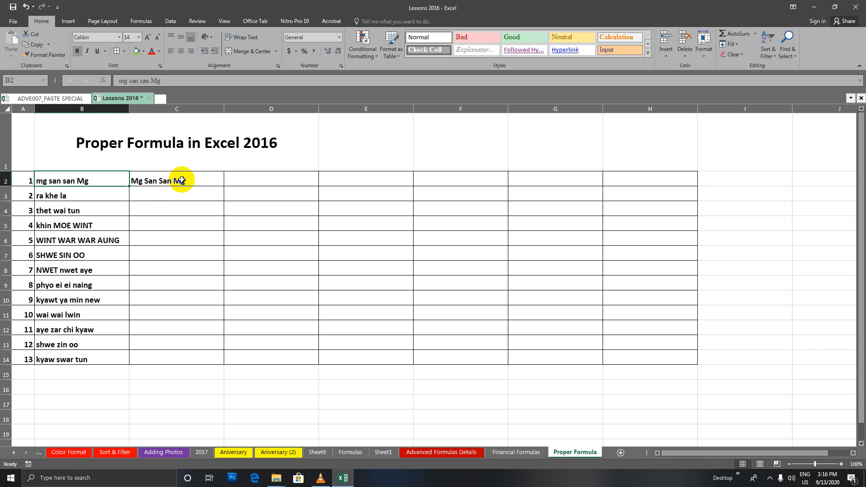
left_click(182, 180)
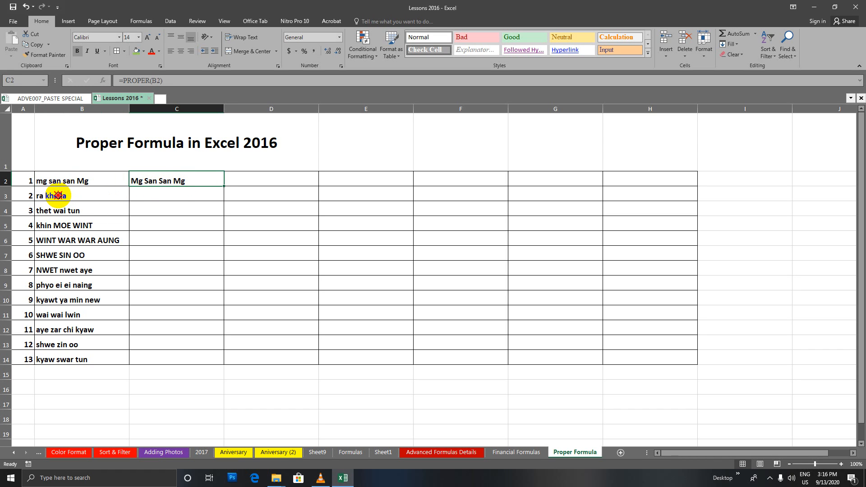
left_click(63, 195)
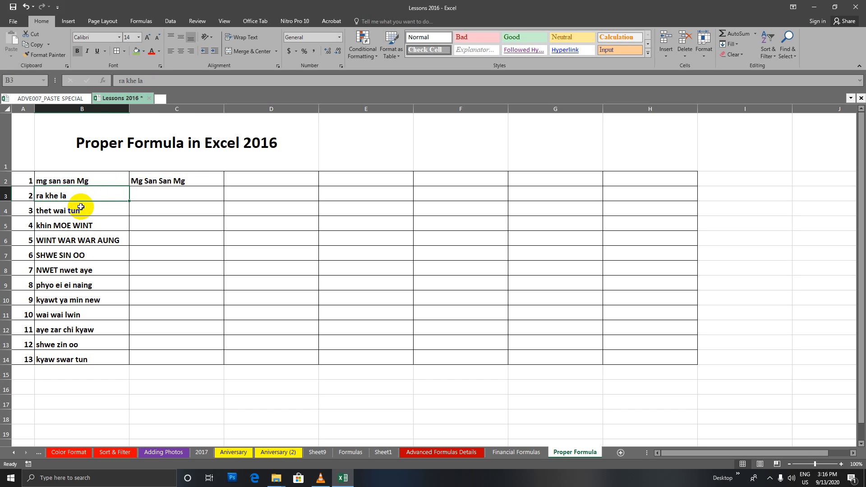
left_click(161, 180)
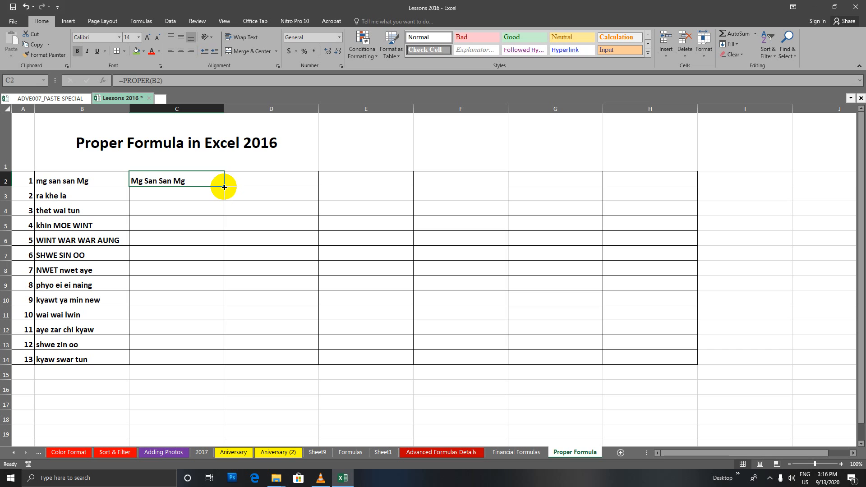
left_click_drag(224, 186, 226, 362)
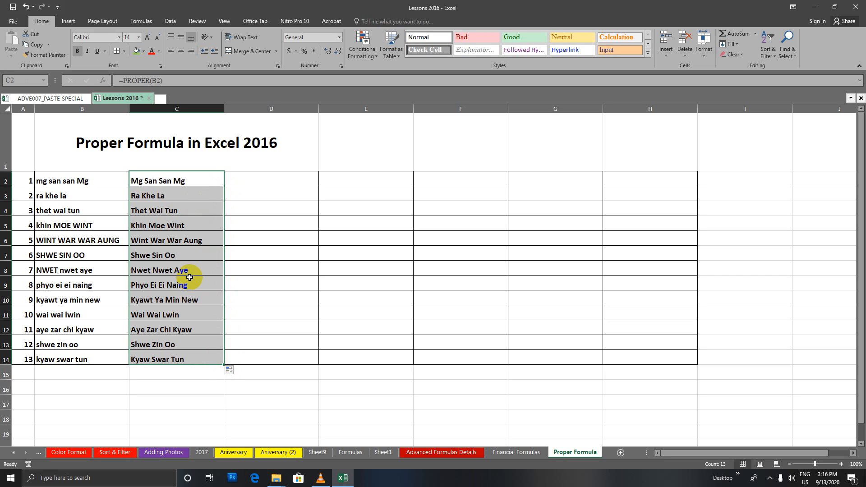
double_click(44, 182)
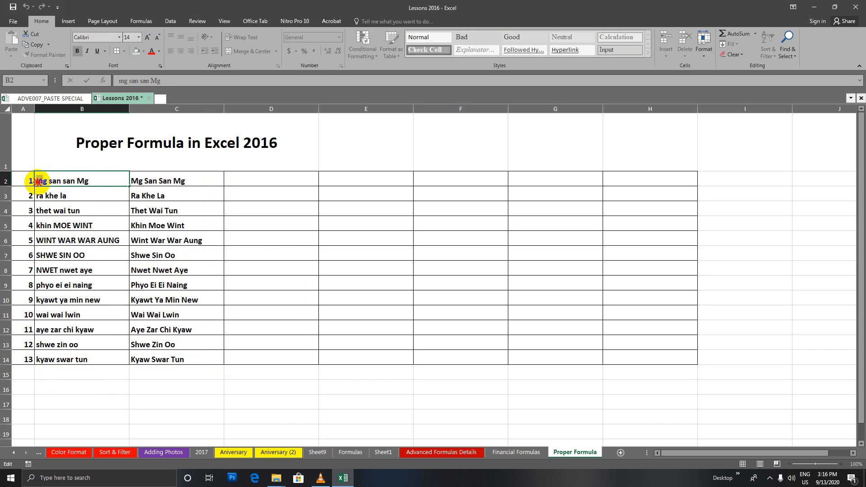
type("Mg ")
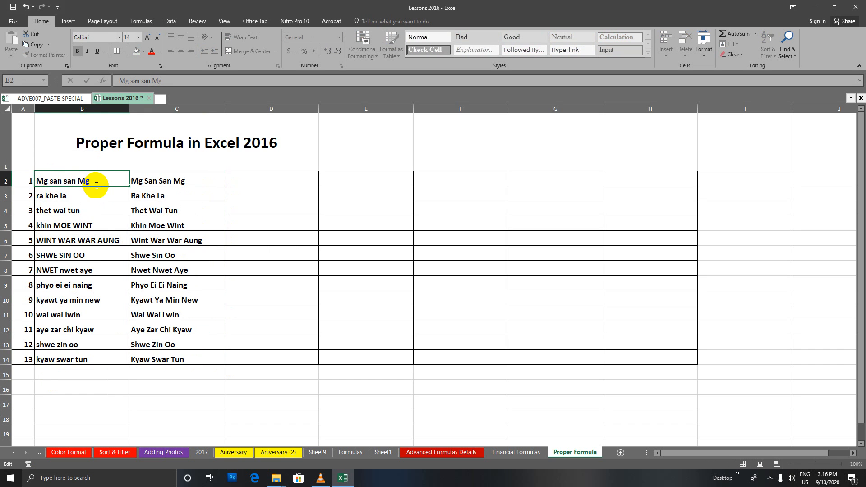
type("S")
key("BackSpace")
type("S")
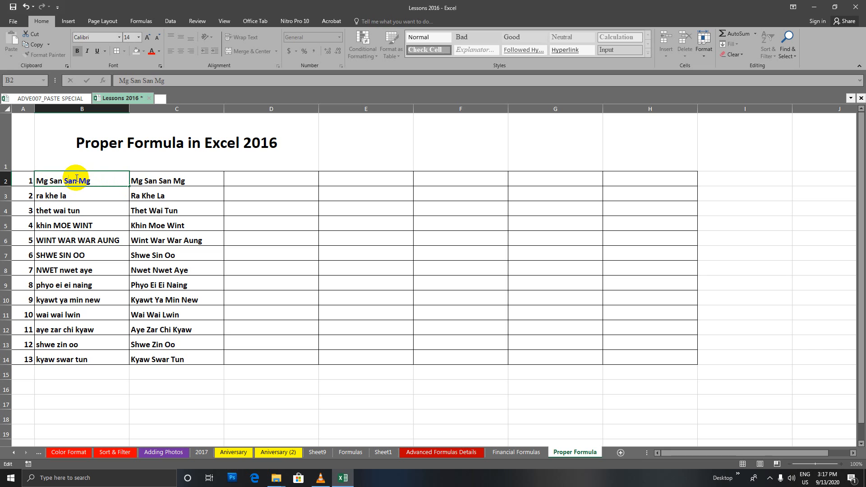
double_click(39, 195)
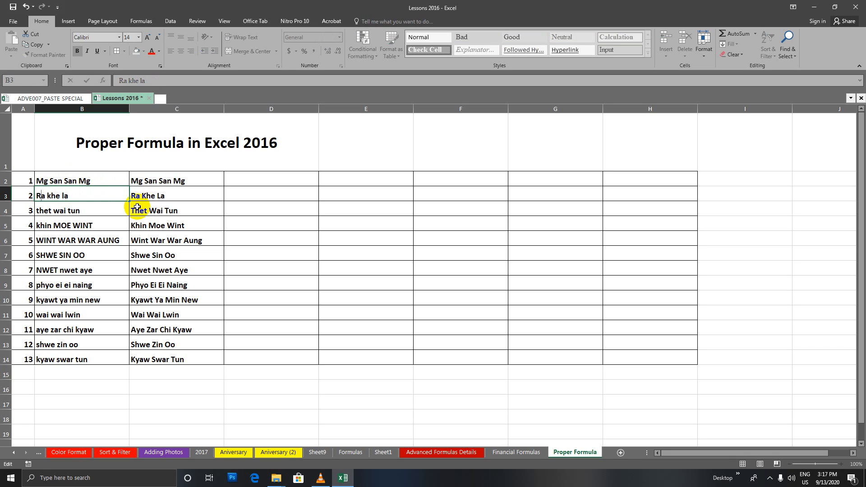
left_click(50, 195)
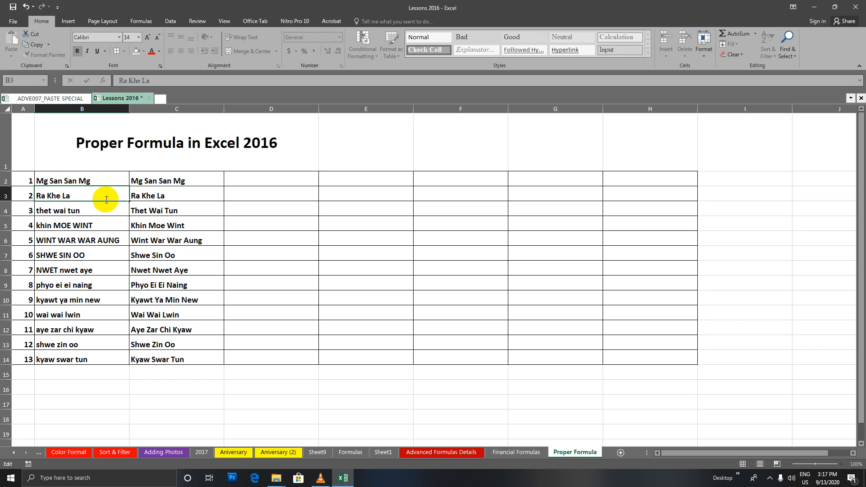
key("Return")
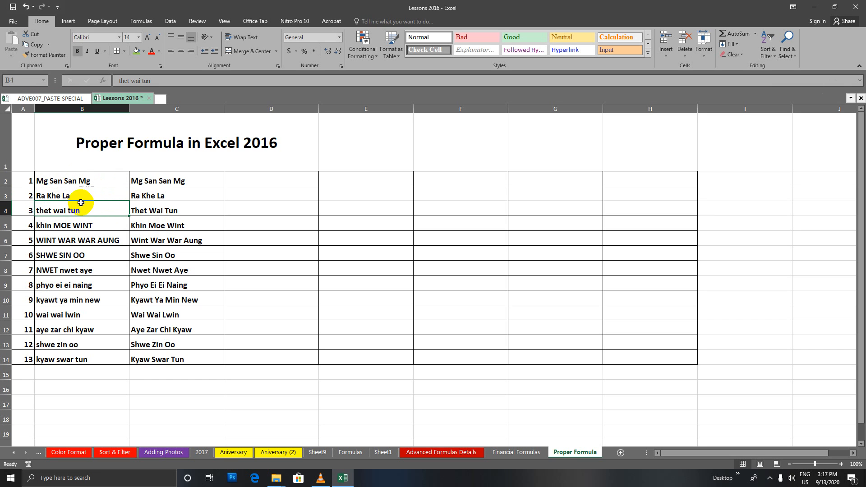
left_click(74, 195)
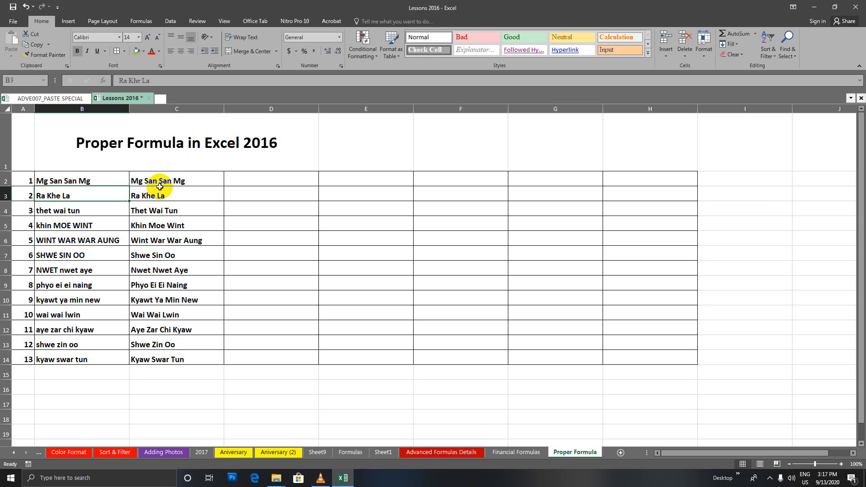
left_click_drag(161, 180, 188, 346)
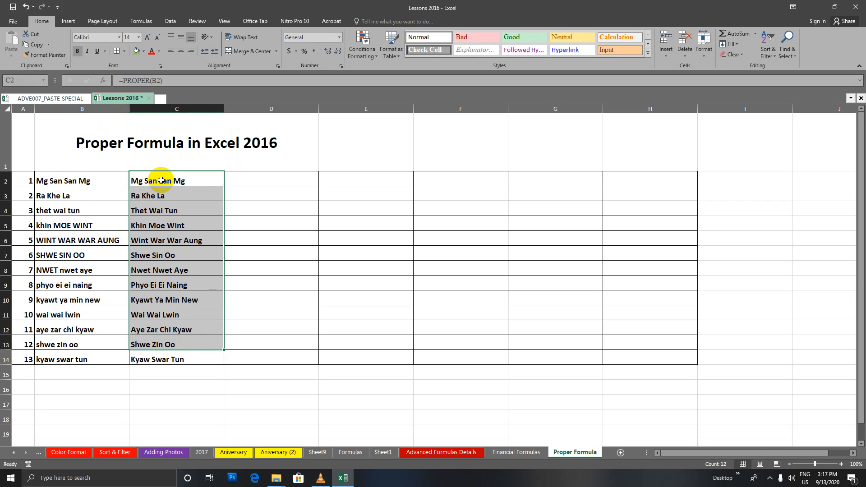
left_click(198, 181)
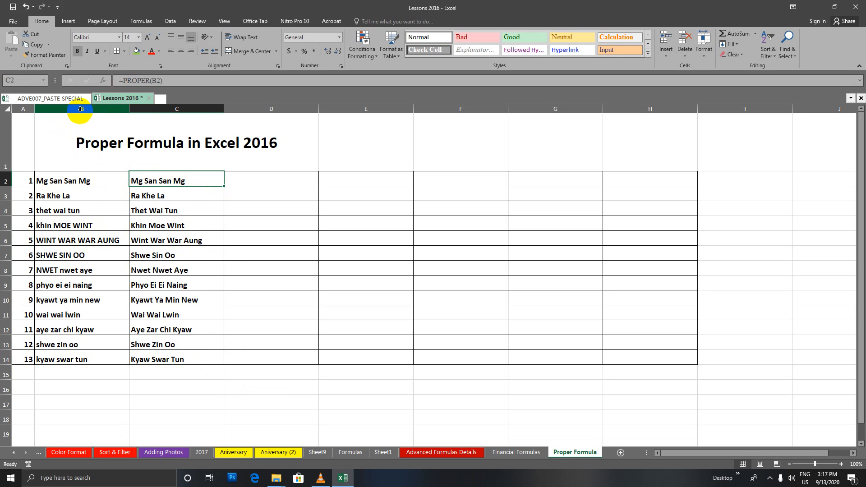
left_click(80, 109)
left_click(163, 110)
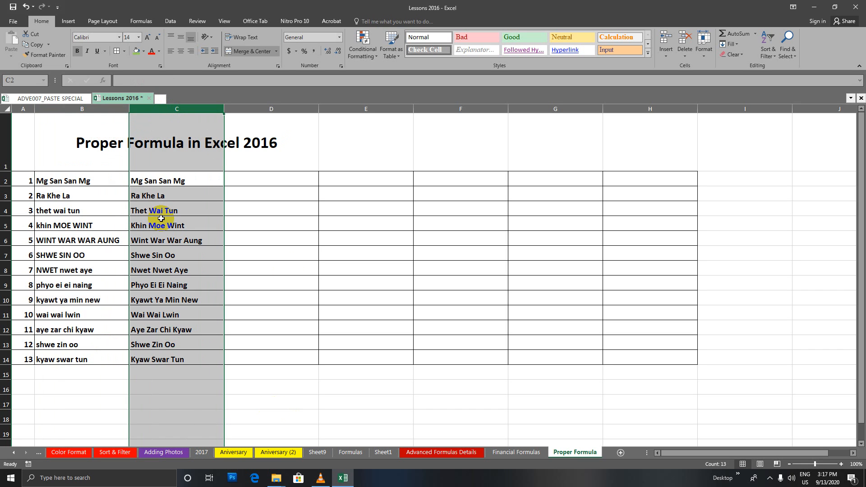
left_click(86, 181)
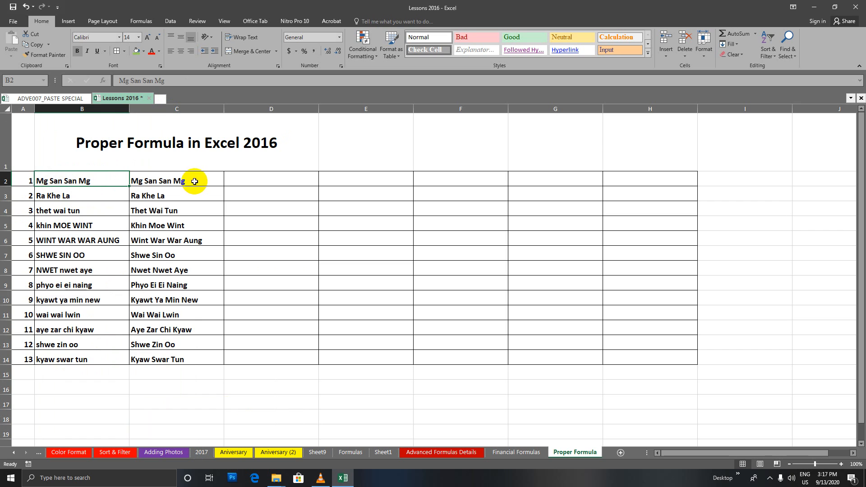
left_click_drag(167, 179, 163, 360)
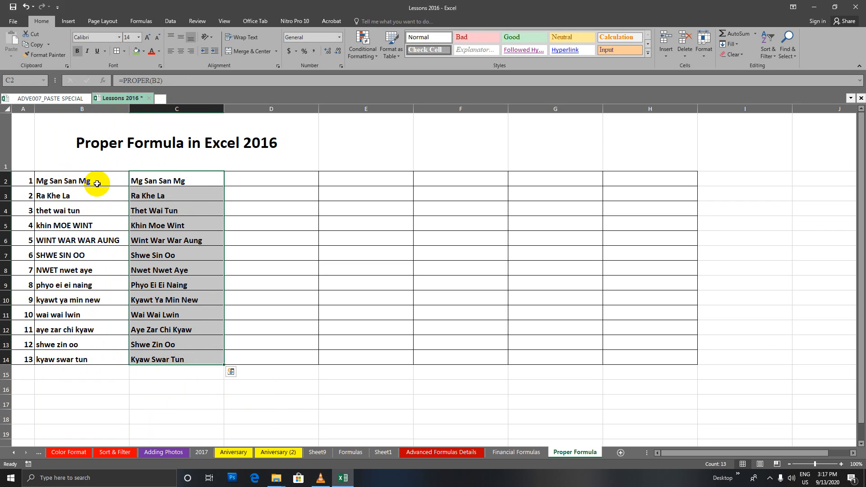
Copy the proper-case formulas from column C and paste them at B2
left_click(34, 44)
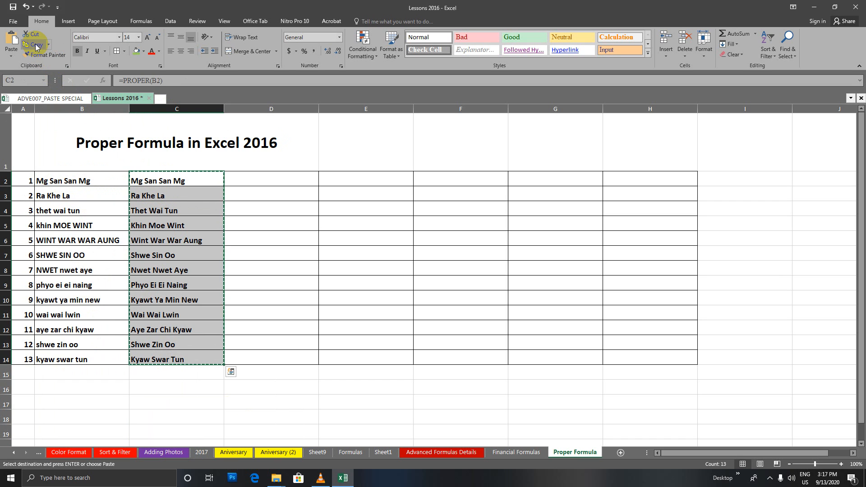
left_click(84, 182)
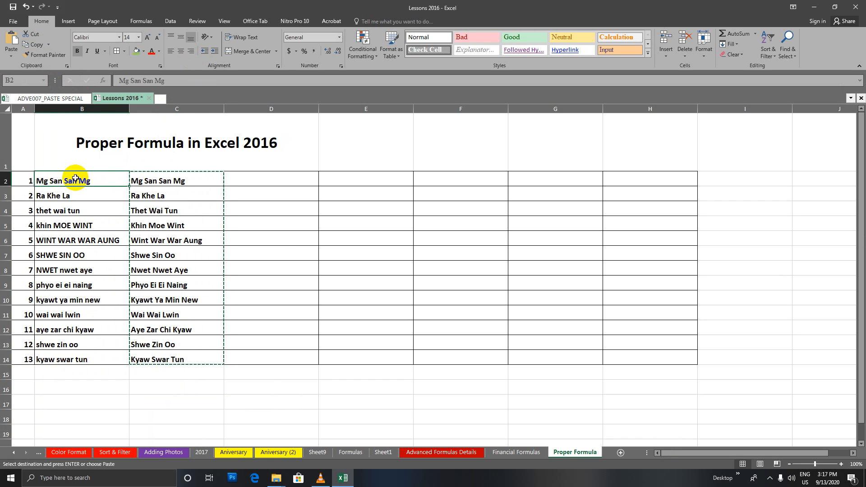
left_click(13, 39)
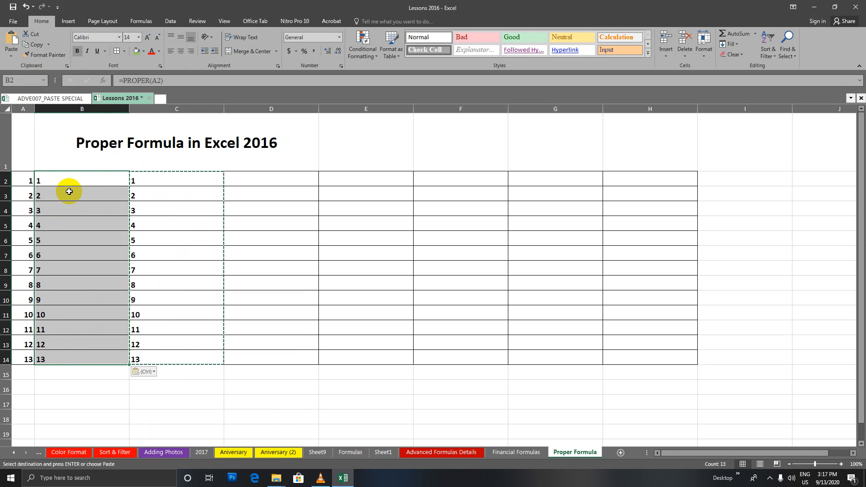
Inspect the pasted results in columns A–C, undo the paste, and reselect C2:C14
left_click(27, 193)
left_click(28, 206)
left_click(16, 226)
left_click(55, 181)
left_click(52, 196)
left_click(52, 212)
left_click(53, 226)
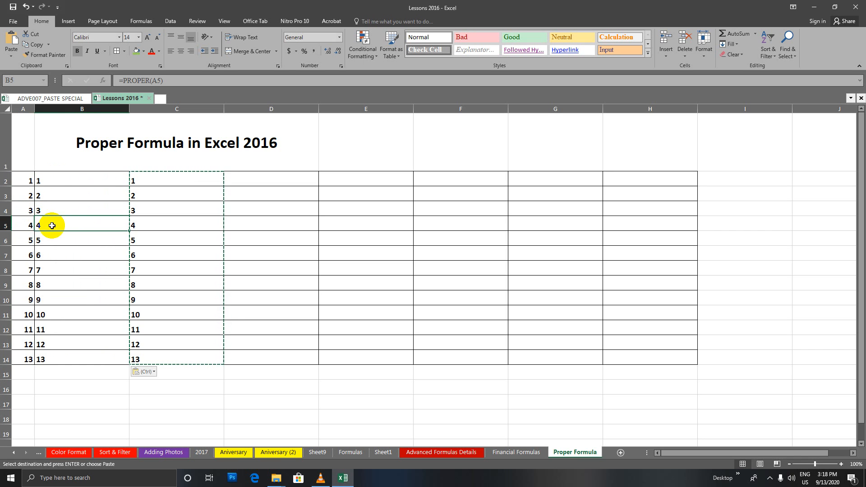
left_click(169, 180)
left_click(165, 196)
left_click(163, 211)
left_click(159, 234)
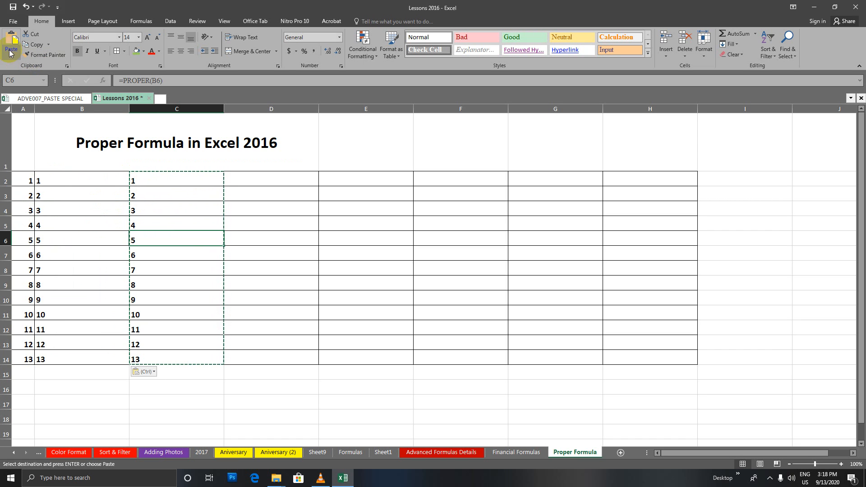
left_click(26, 8)
left_click_drag(142, 179, 173, 351)
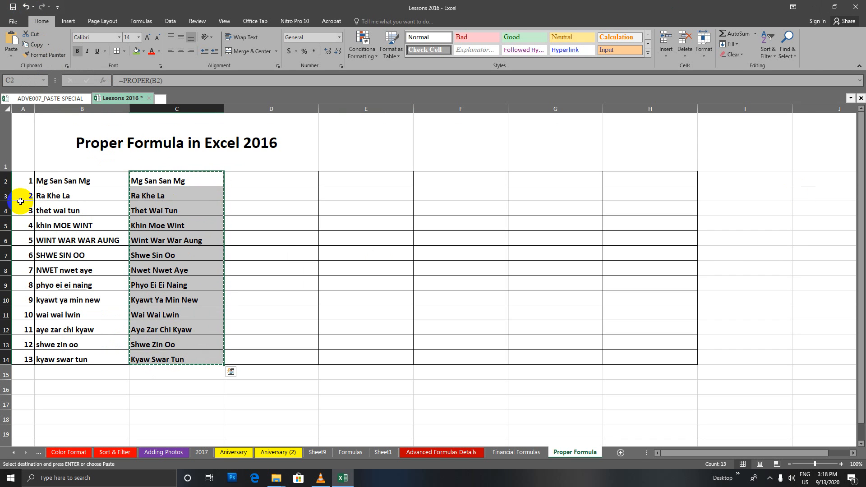
Cut C2:C14 and paste the formulas at B2, leaving #REF! throughout column B
left_click(53, 176)
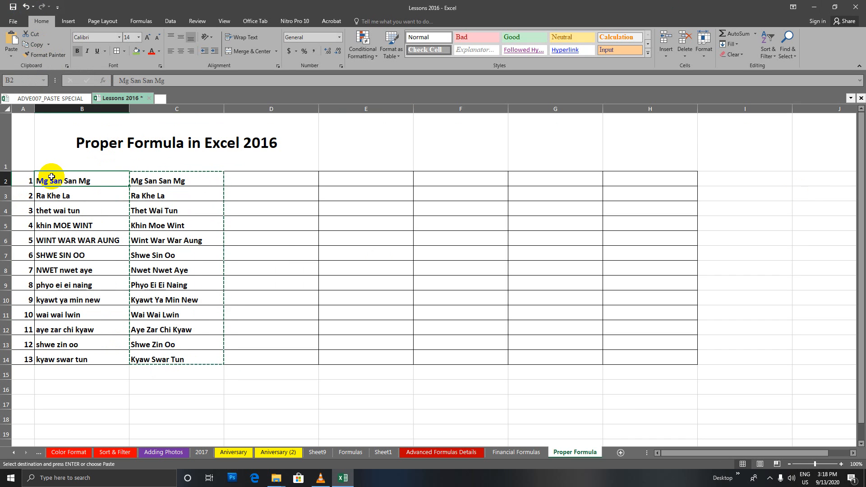
left_click(149, 179)
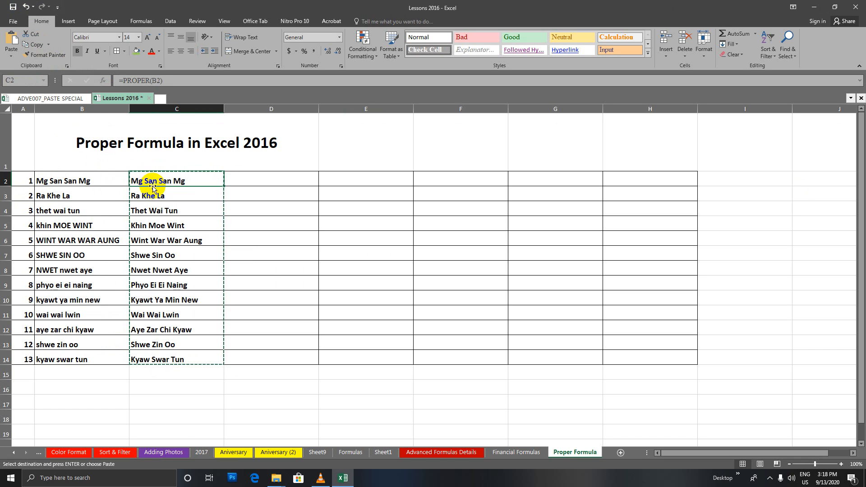
left_click_drag(158, 178, 187, 359)
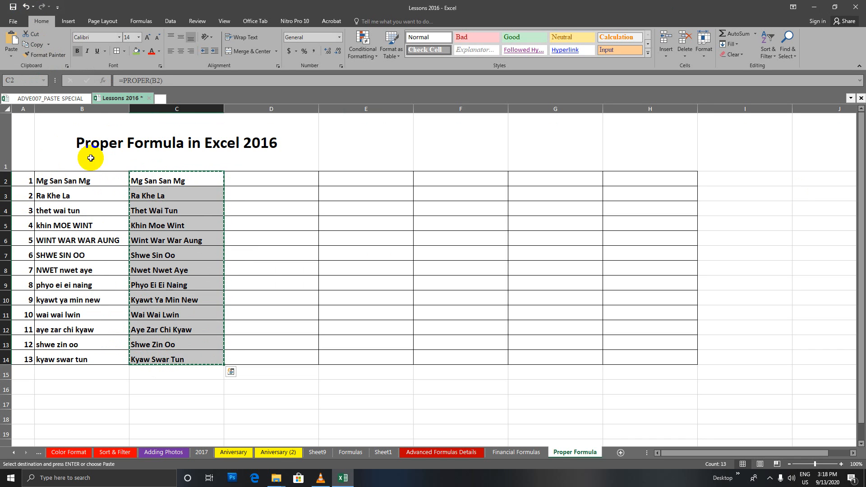
left_click(33, 34)
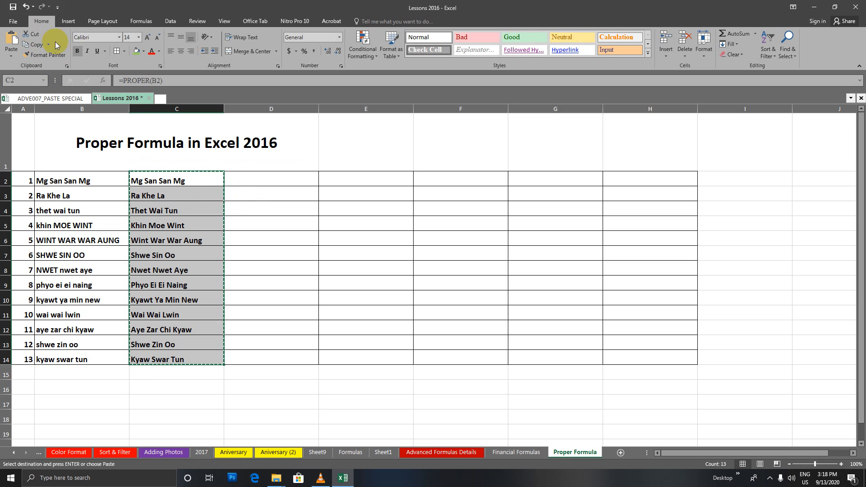
left_click(95, 182)
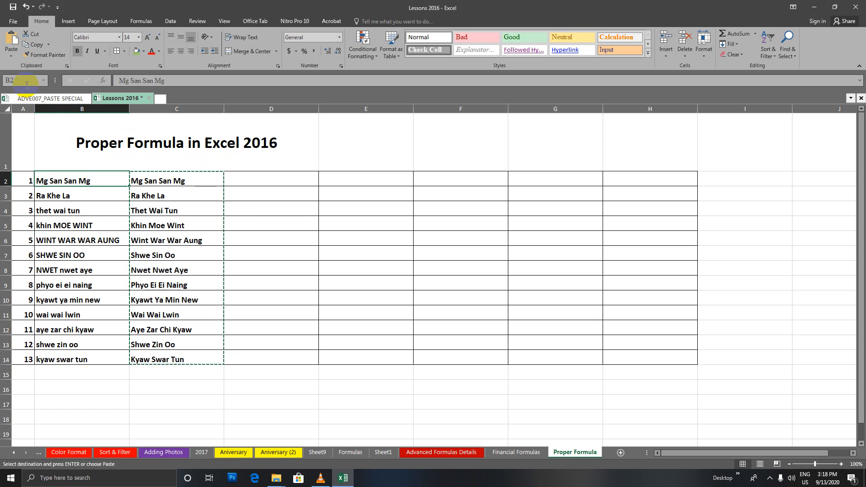
left_click(12, 57)
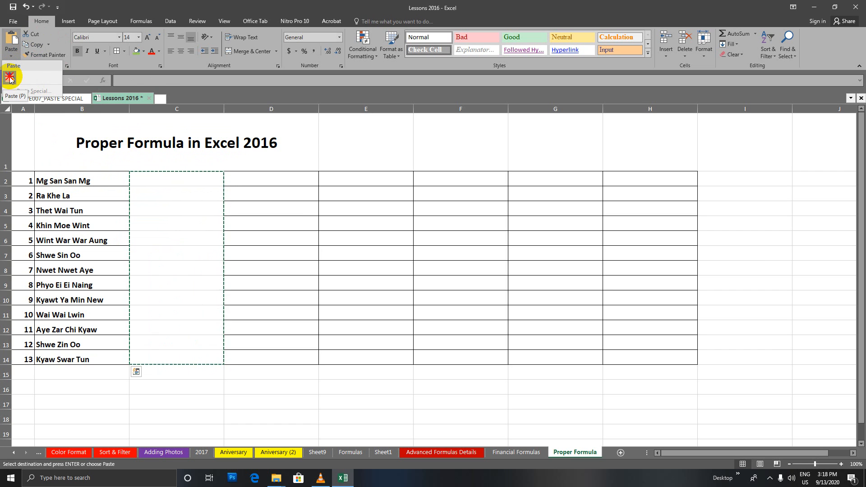
left_click(10, 78)
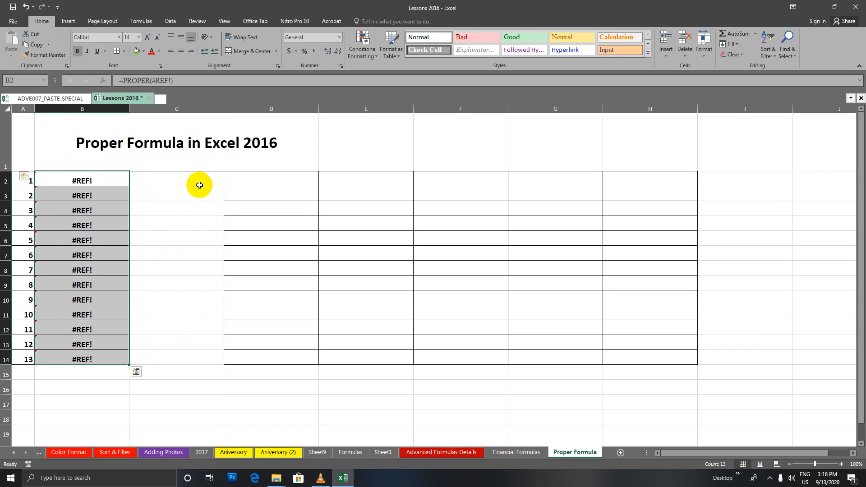
scroll(234, 289, "down", 4)
scroll(234, 289, "up", 4)
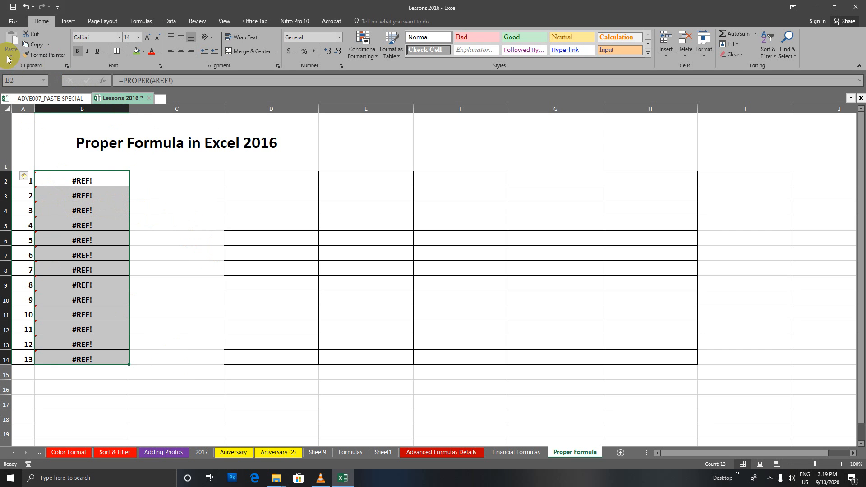
Undo the #REF! paste, copy C2:C14, and bring up Paste Special with B2 selected
left_click(26, 6)
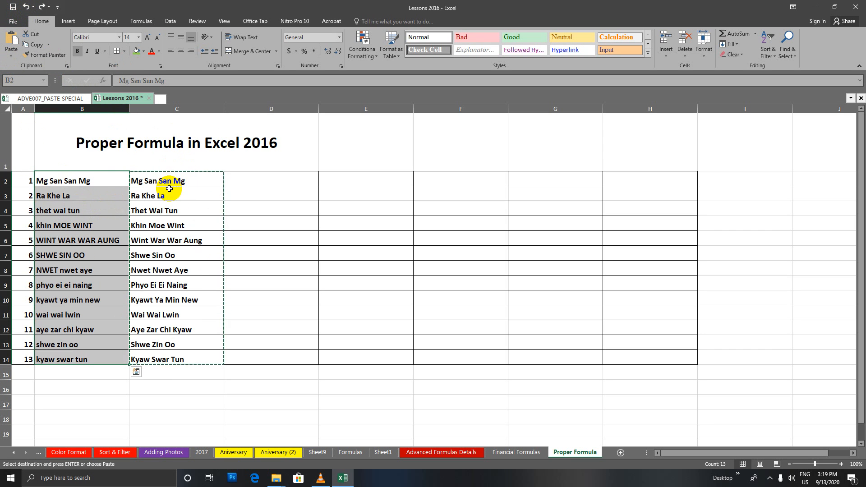
left_click(35, 47)
left_click_drag(157, 179, 167, 363)
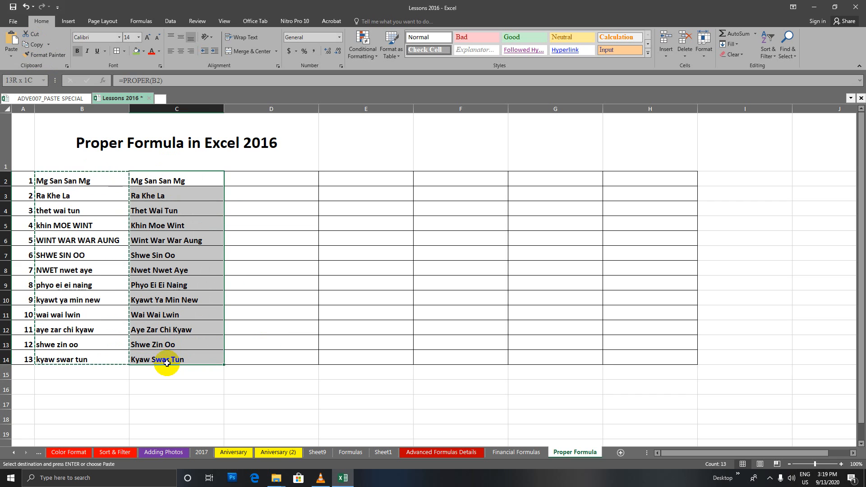
left_click(35, 45)
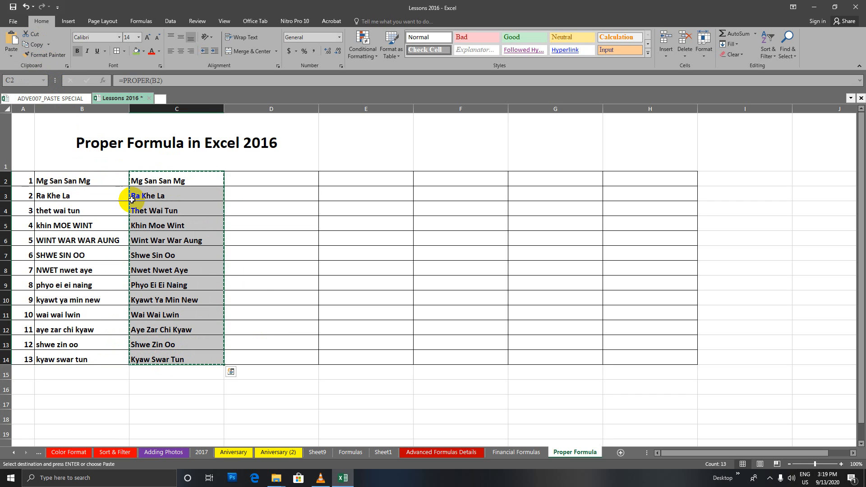
left_click(68, 180)
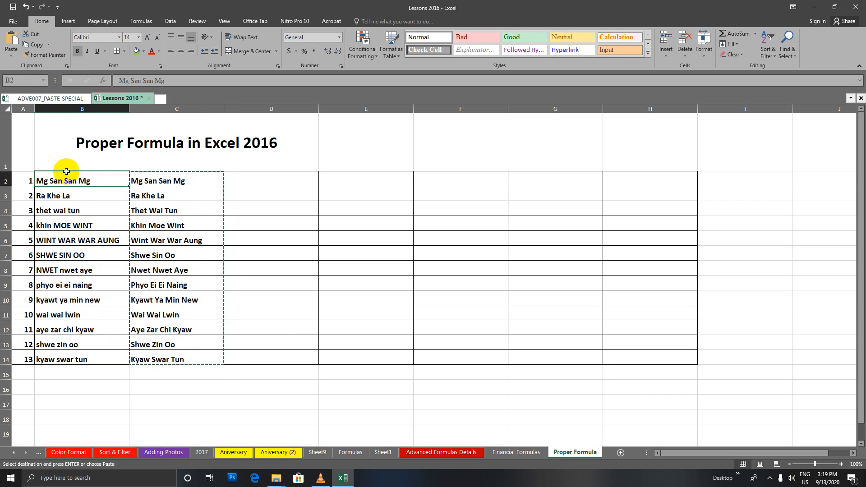
left_click(12, 59)
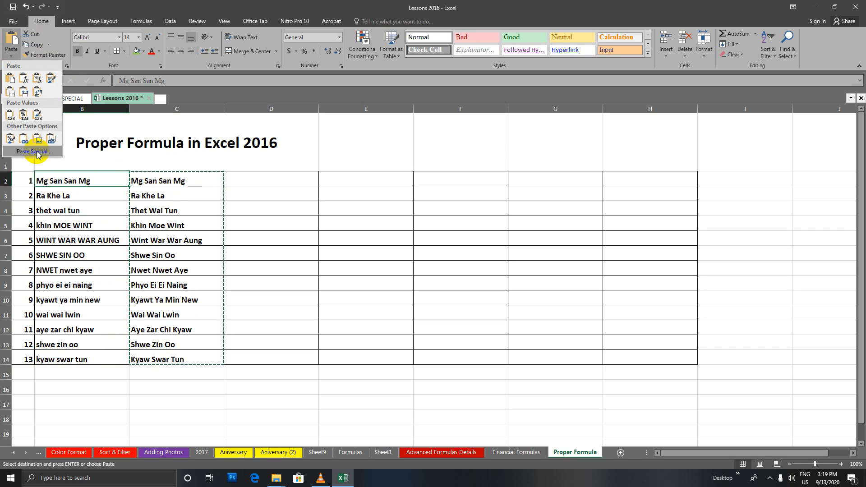
left_click(11, 56)
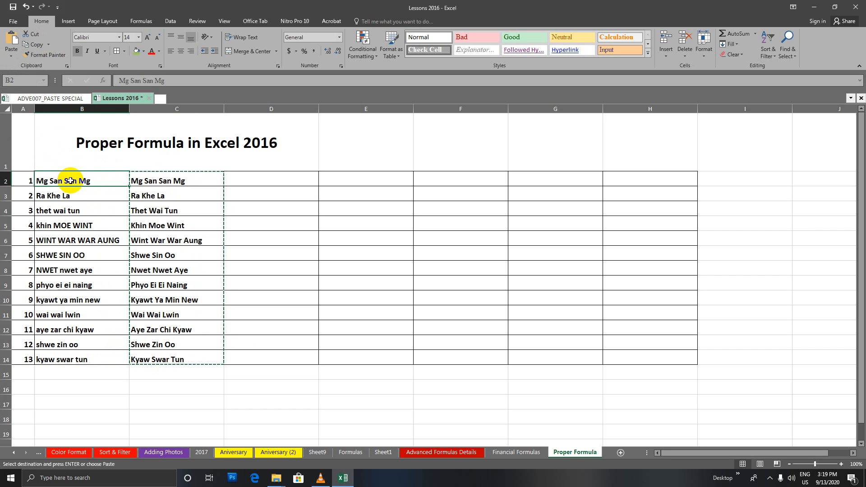
key("ctrl+alt+v")
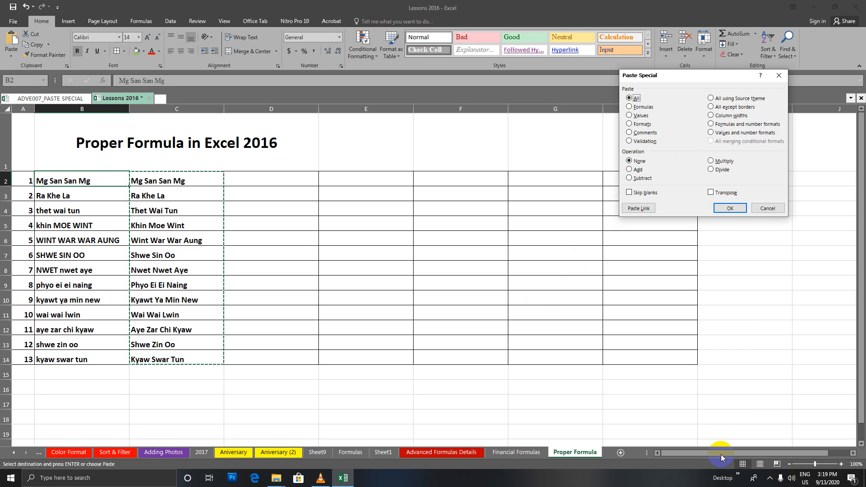
Paste the copied proper-case results into B2:B14 as Values only
left_click_drag(701, 77, 383, 22)
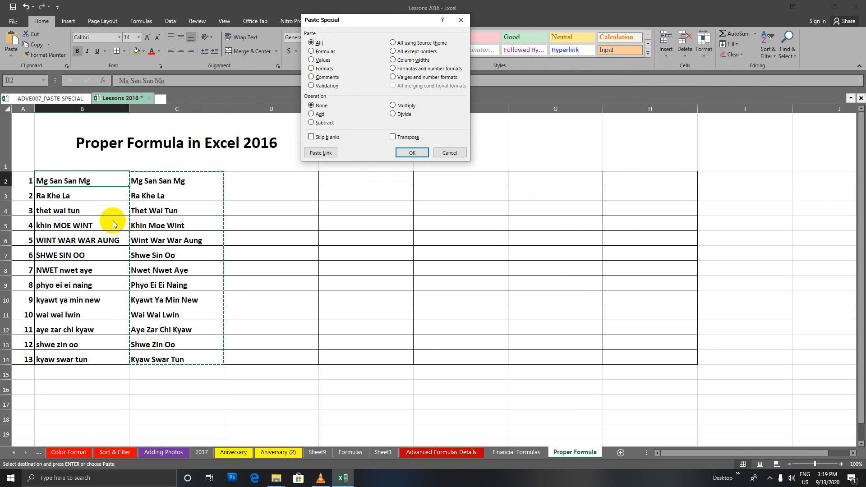
left_click(318, 60)
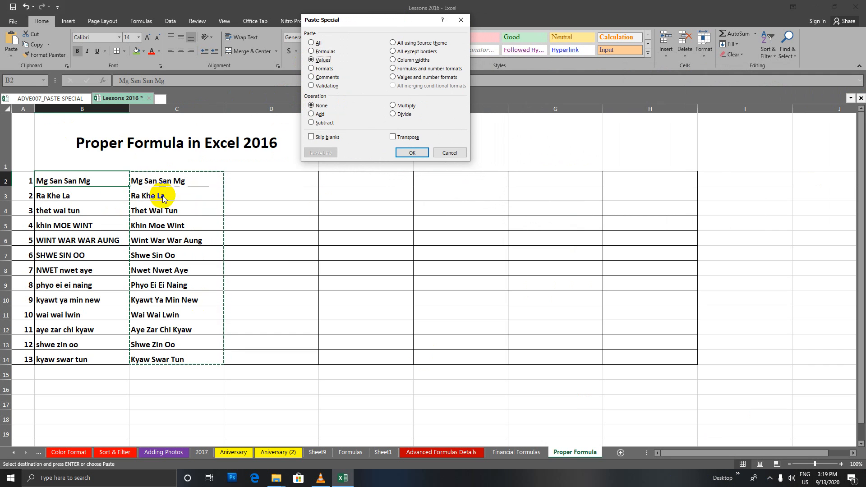
left_click(312, 42)
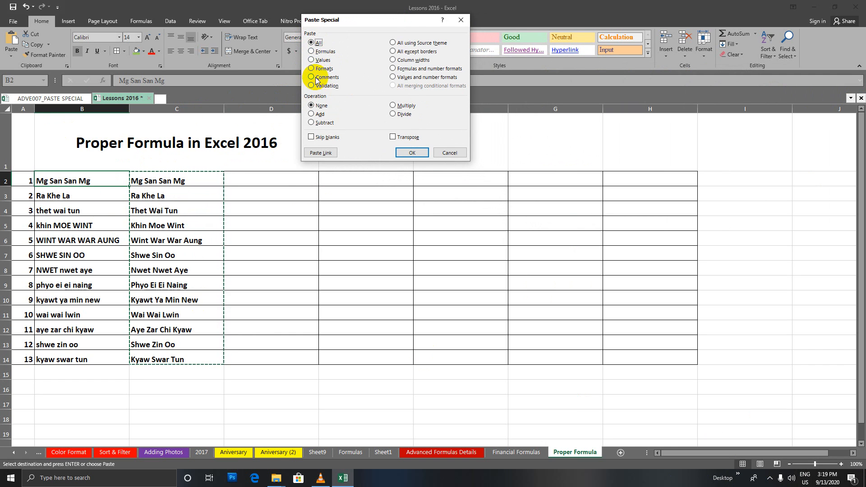
left_click(311, 60)
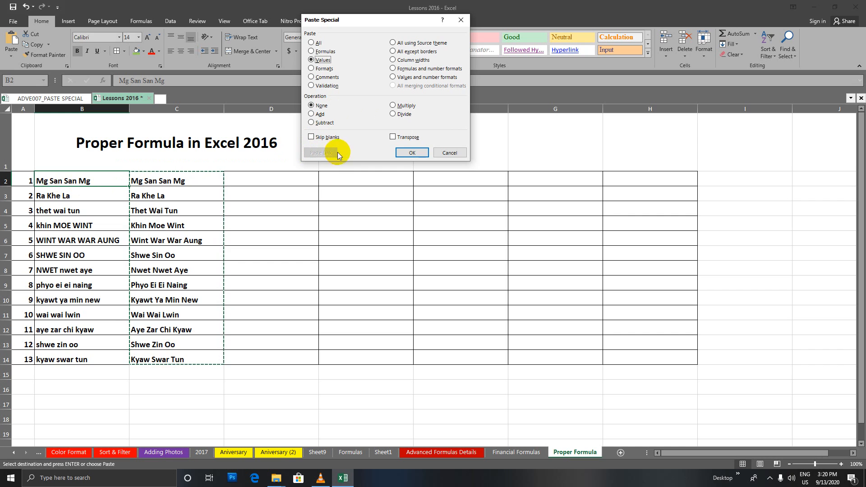
left_click(411, 153)
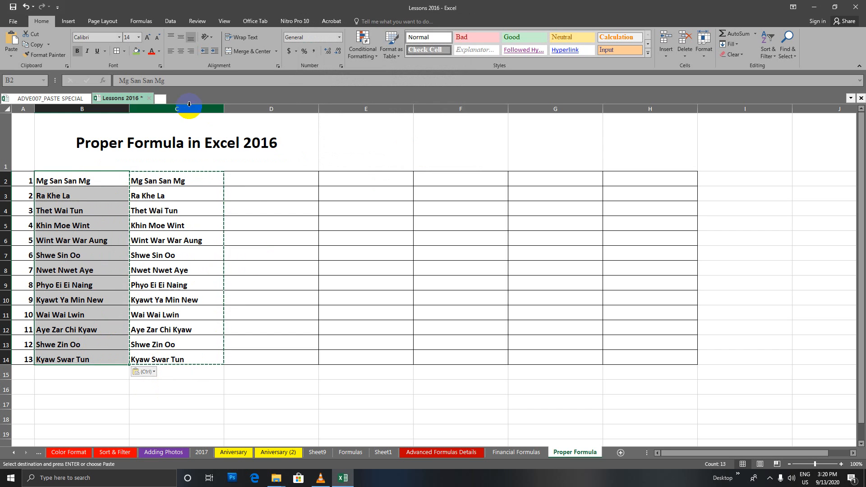
Delete the PROPER helper formulas from C2:C14, getting past the merged-cell warning
left_click(167, 109)
right_click(166, 109)
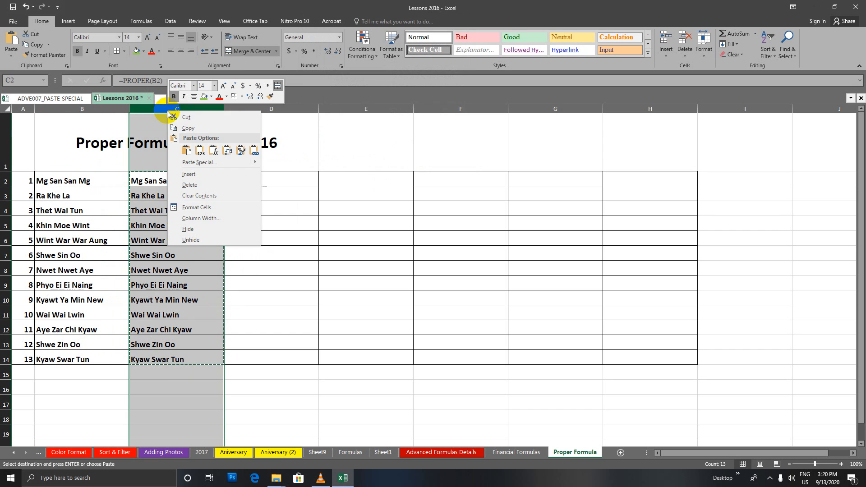
left_click(139, 199)
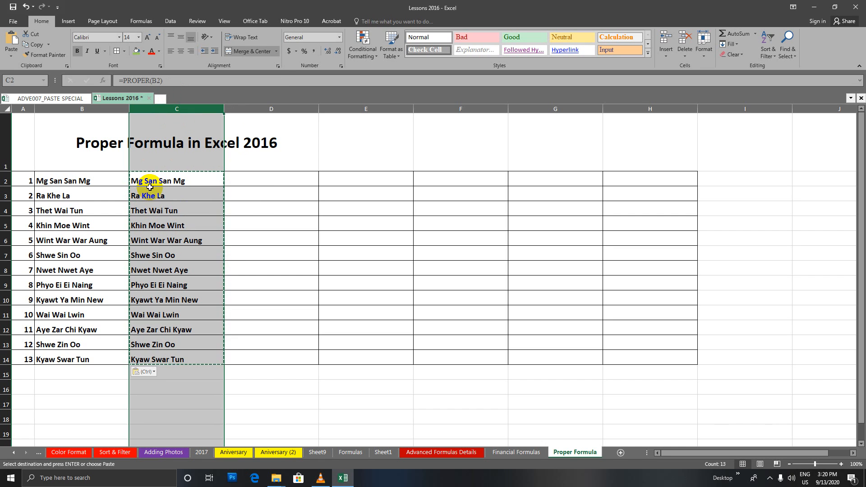
key("Delete")
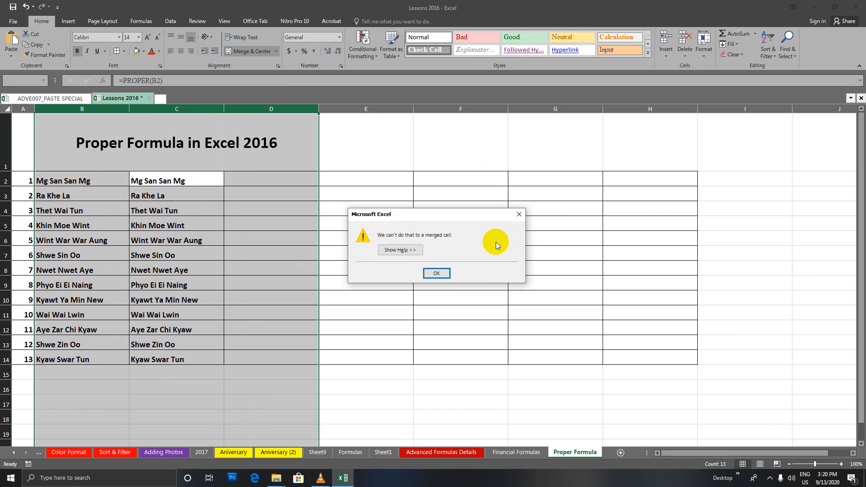
key("Return")
left_click(429, 250)
left_click_drag(182, 178, 193, 359)
key("Delete")
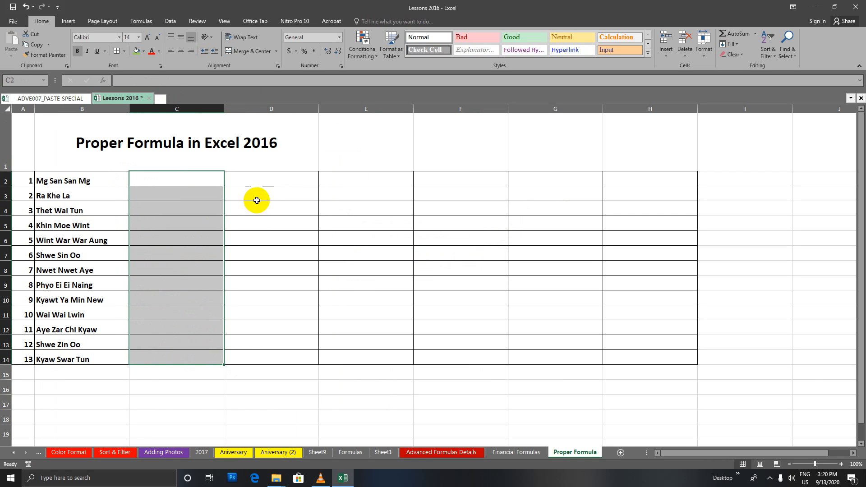
left_click(255, 197)
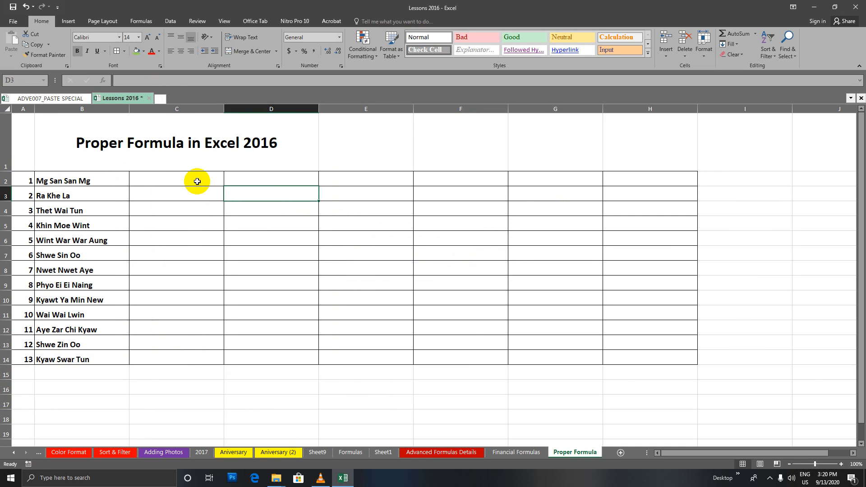
left_click_drag(197, 178, 213, 354)
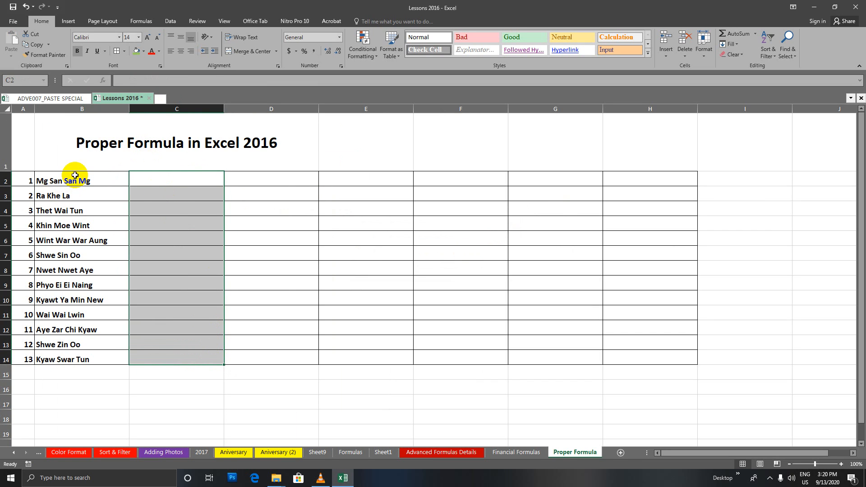
left_click_drag(89, 176, 88, 340)
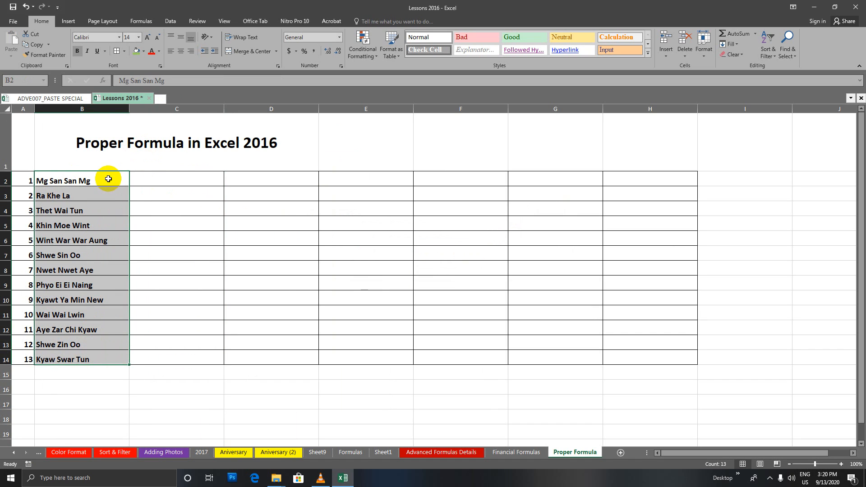
left_click_drag(108, 178, 116, 350)
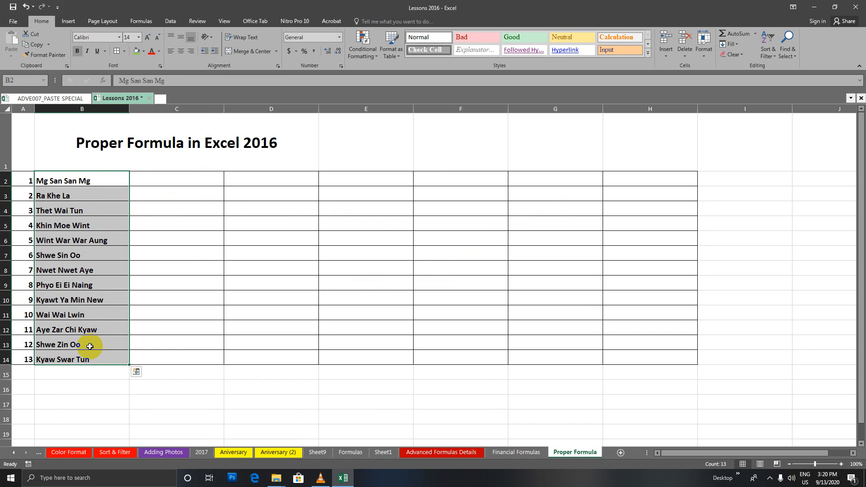
left_click_drag(92, 182, 83, 358)
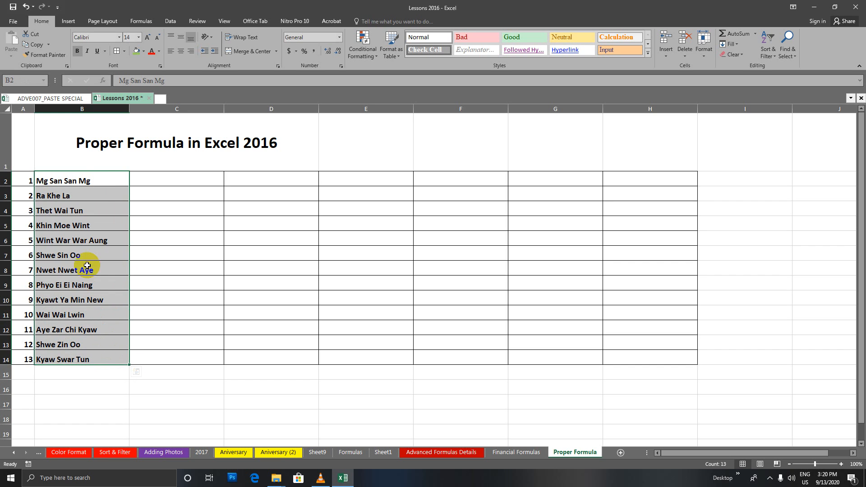
left_click_drag(107, 181, 102, 350)
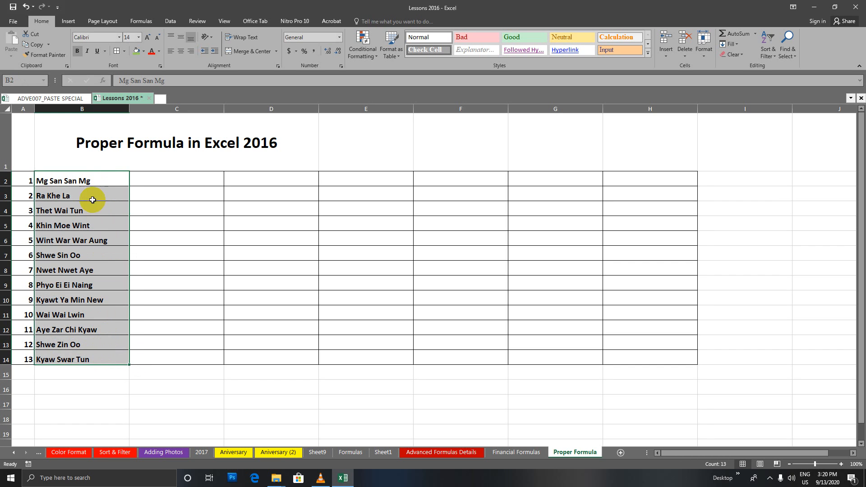
left_click(95, 181)
left_click_drag(97, 180, 86, 352)
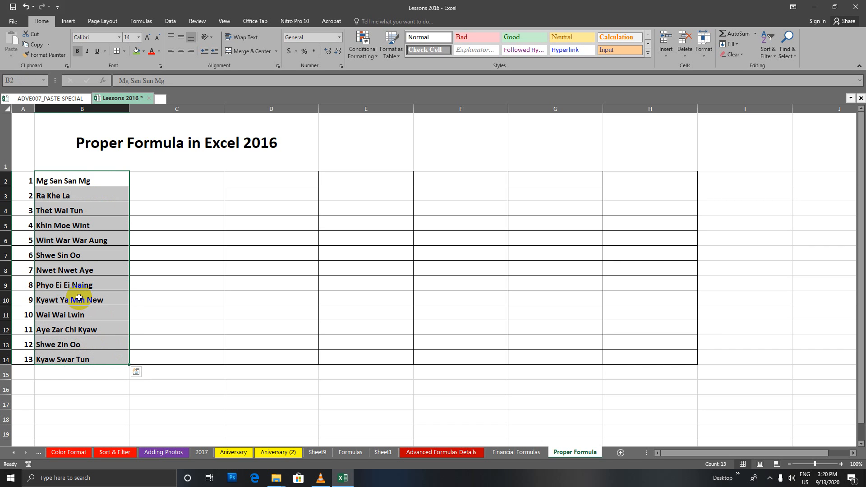